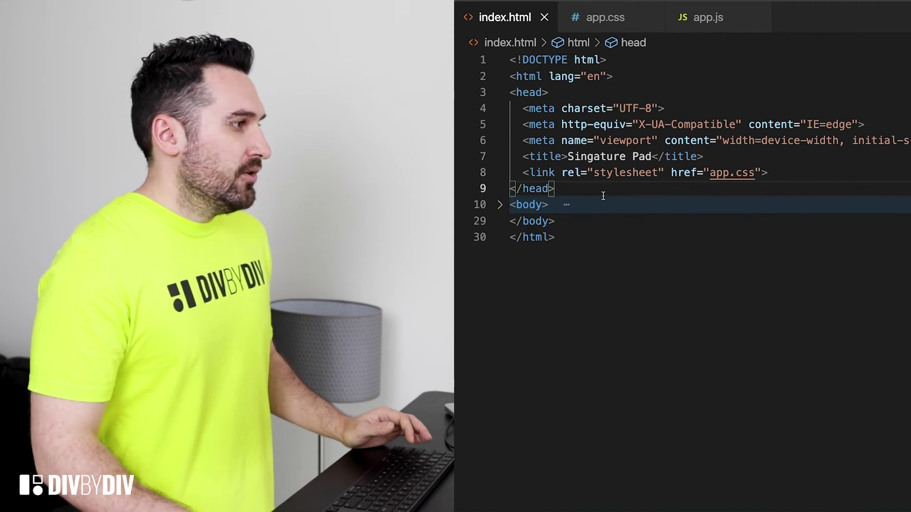
# Step: Unfold the index.html body to reveal the signature canvas, Clear link, SUBMIT button and app.js script
pyautogui.click(500, 205)
pyautogui.scroll(-5, 711, 281)
pyautogui.scroll(2, 671, 188)
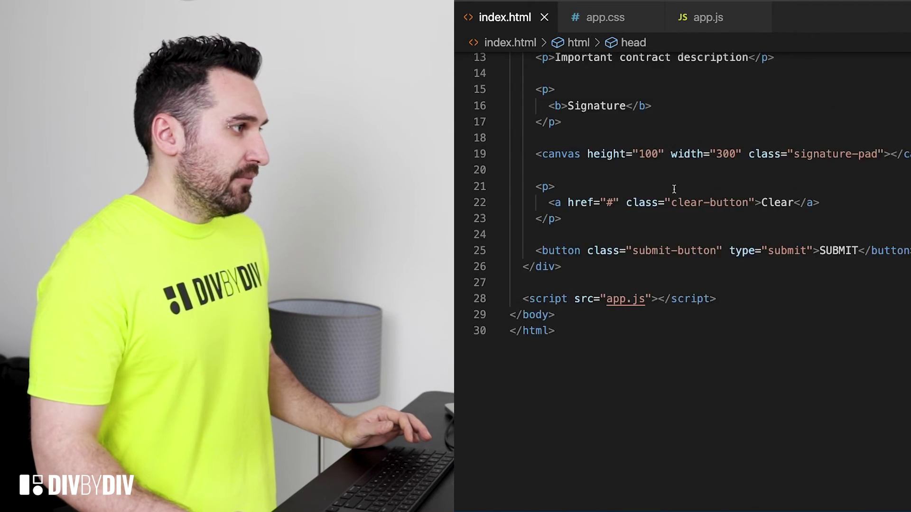
pyautogui.scroll(4, 672, 187)
pyautogui.scroll(-5, 674, 188)
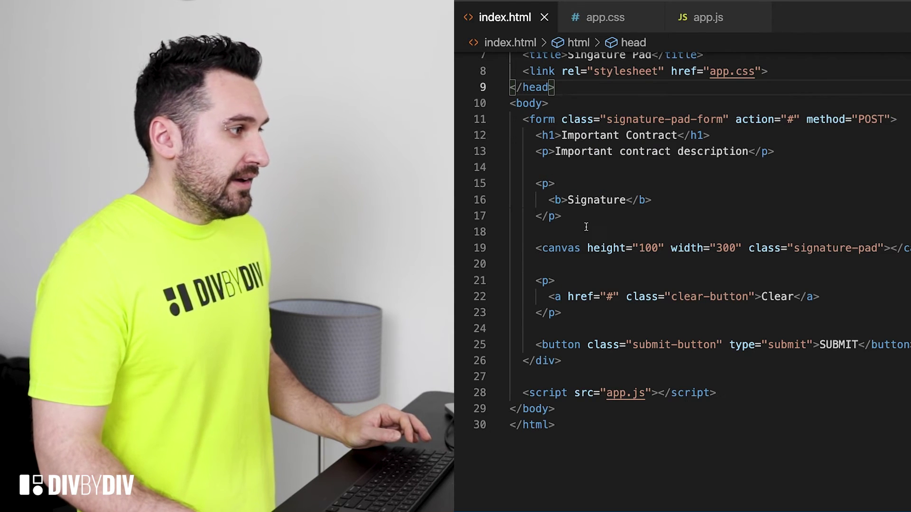
# Step: Select the whole canvas element line in the index.html signature-pad form
pyautogui.tripleClick(566, 249)
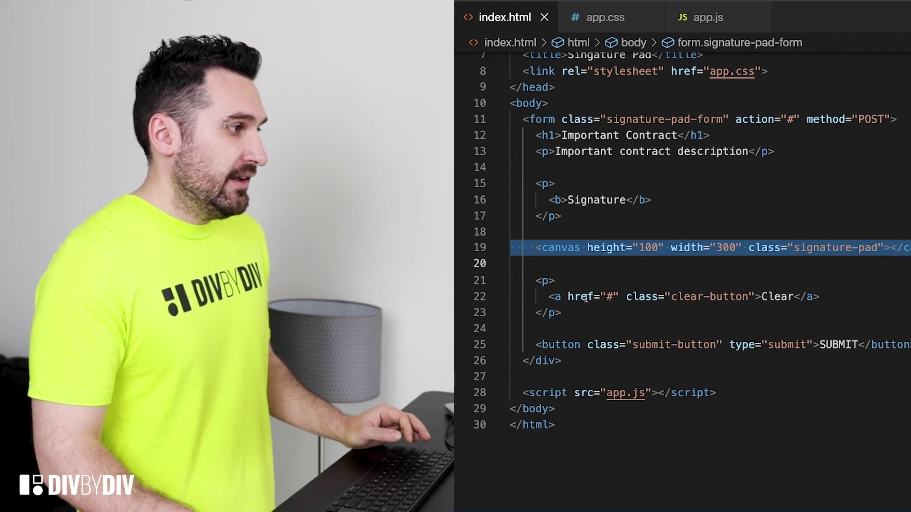
pyautogui.moveTo(546, 296); pyautogui.dragTo(558, 297)
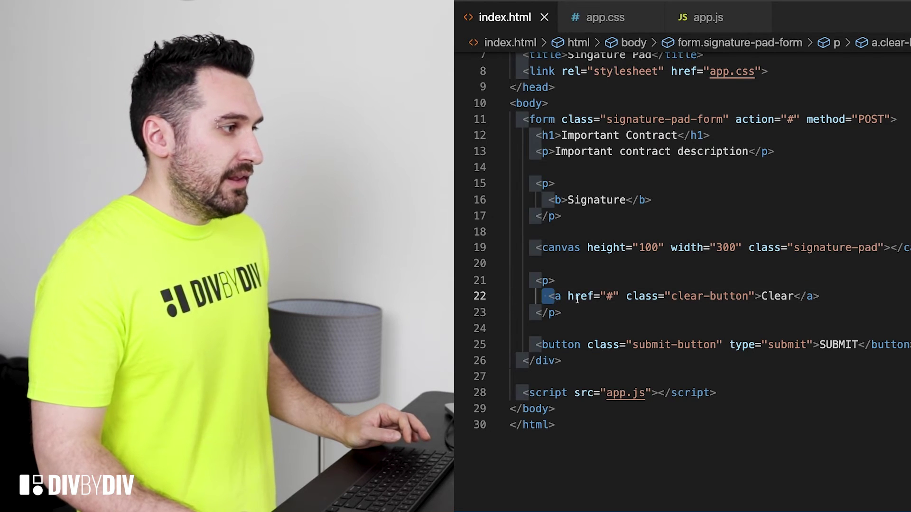
pyautogui.tripleClick(576, 297)
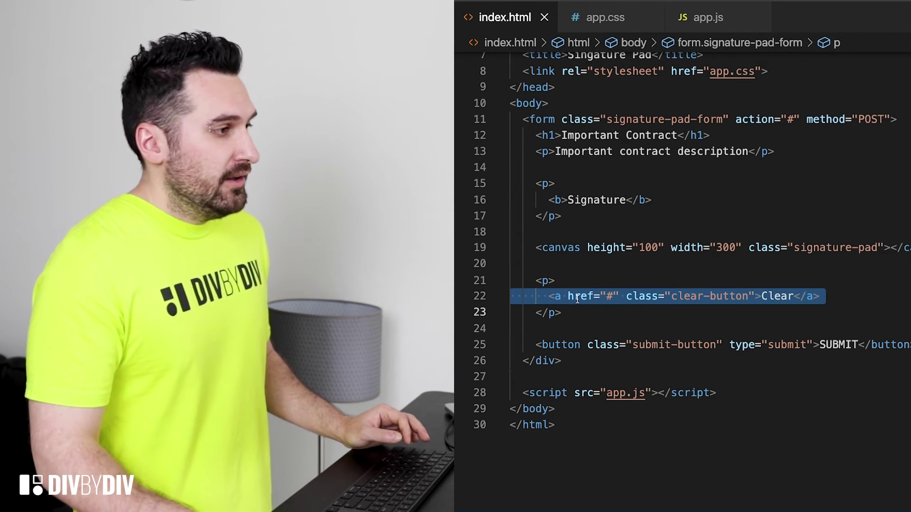
pyautogui.press('Down')
pyautogui.press('Down')
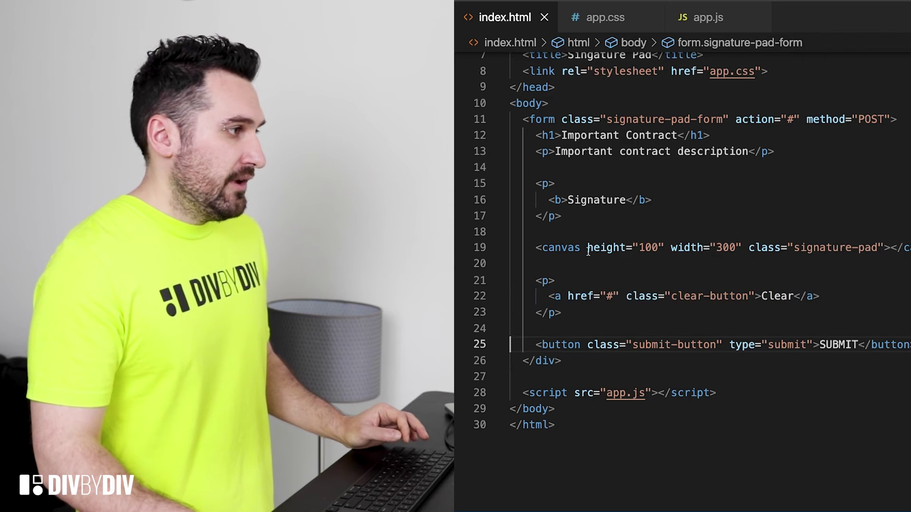
pyautogui.moveTo(538, 135); pyautogui.dragTo(585, 216)
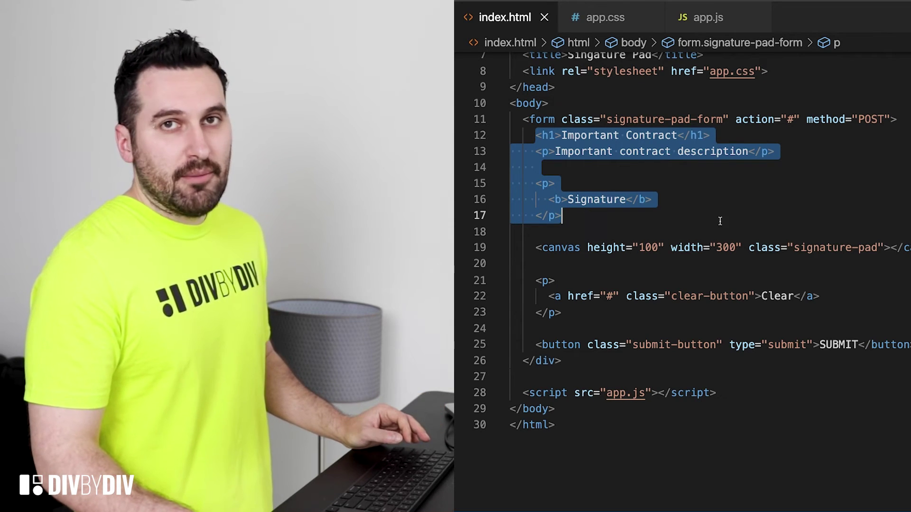
pyautogui.click(799, 235)
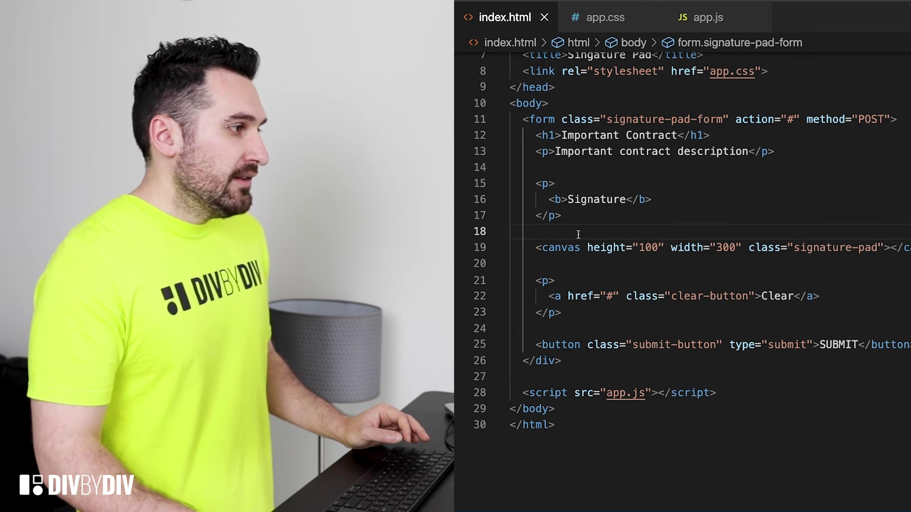
pyautogui.tripleClick(553, 247)
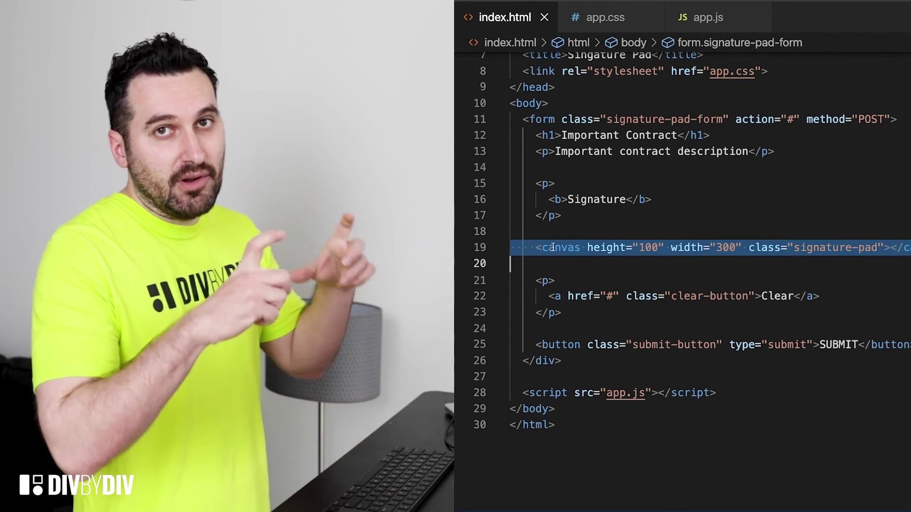
pyautogui.doubleClick(648, 248)
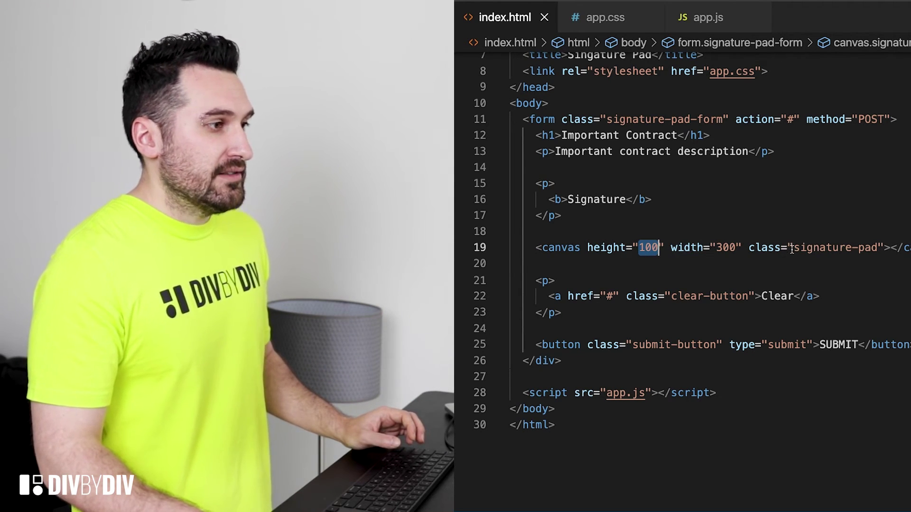
pyautogui.moveTo(795, 248); pyautogui.dragTo(865, 248)
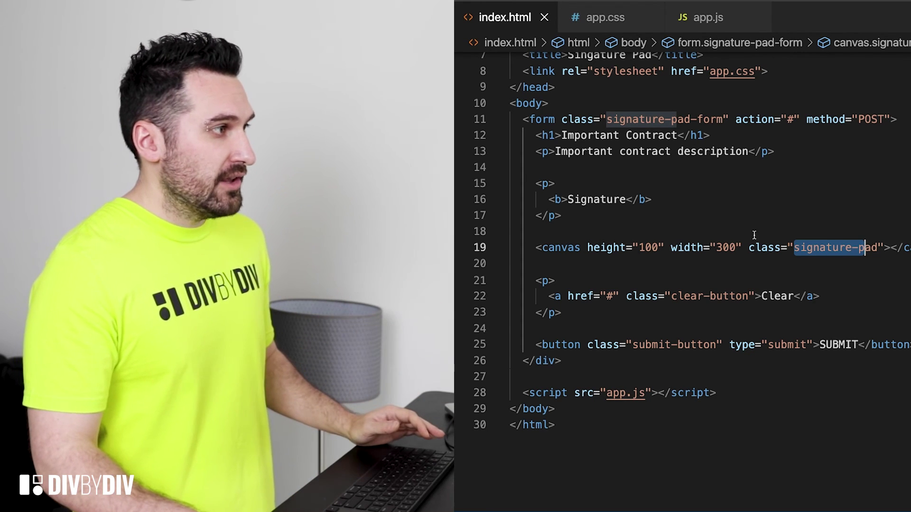
pyautogui.scroll(3, 755, 234)
pyautogui.click(654, 172)
pyautogui.tripleClick(654, 172)
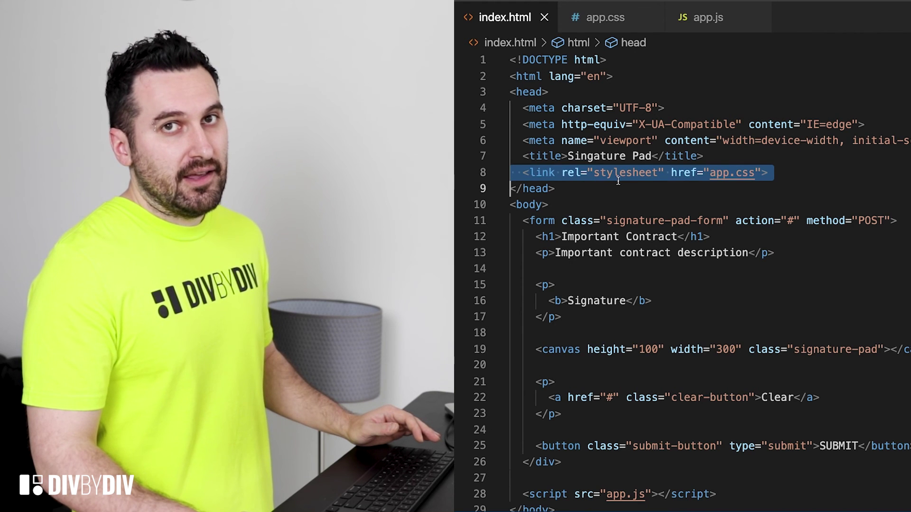
pyautogui.scroll(-5, 670, 255)
pyautogui.doubleClick(558, 211)
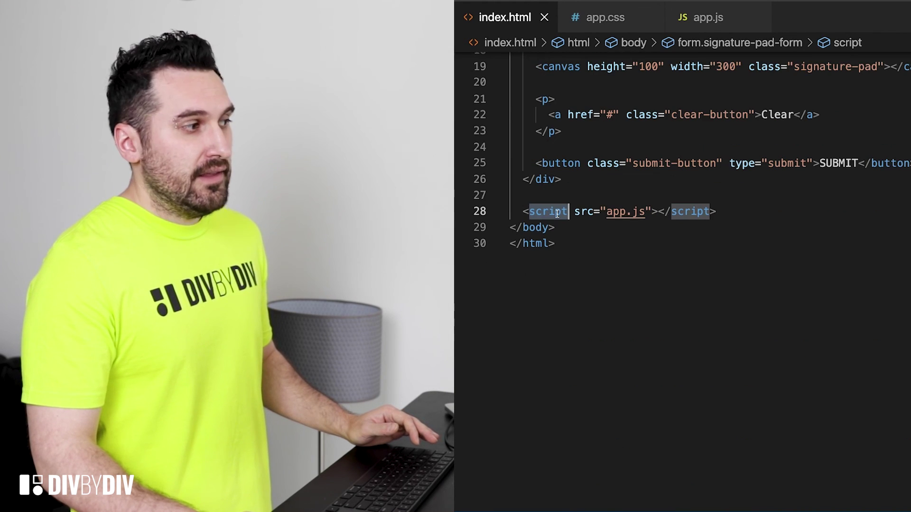